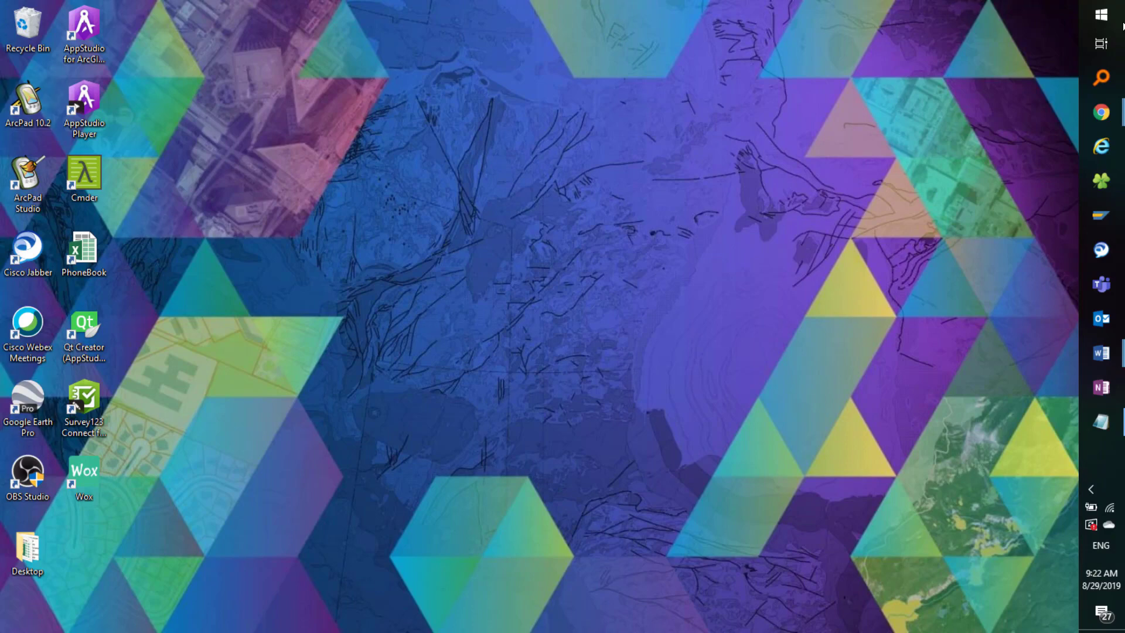
Run ArcGIS Administrator as administrator from the ArcGIS folder in the Start menu
left_click(1102, 15)
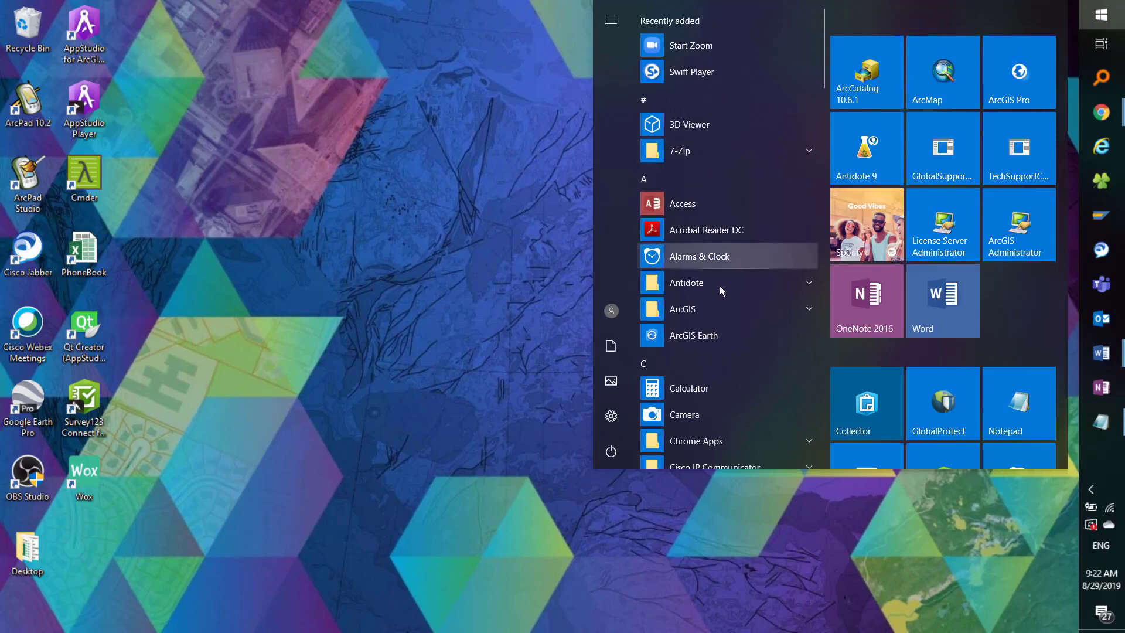
left_click(701, 311)
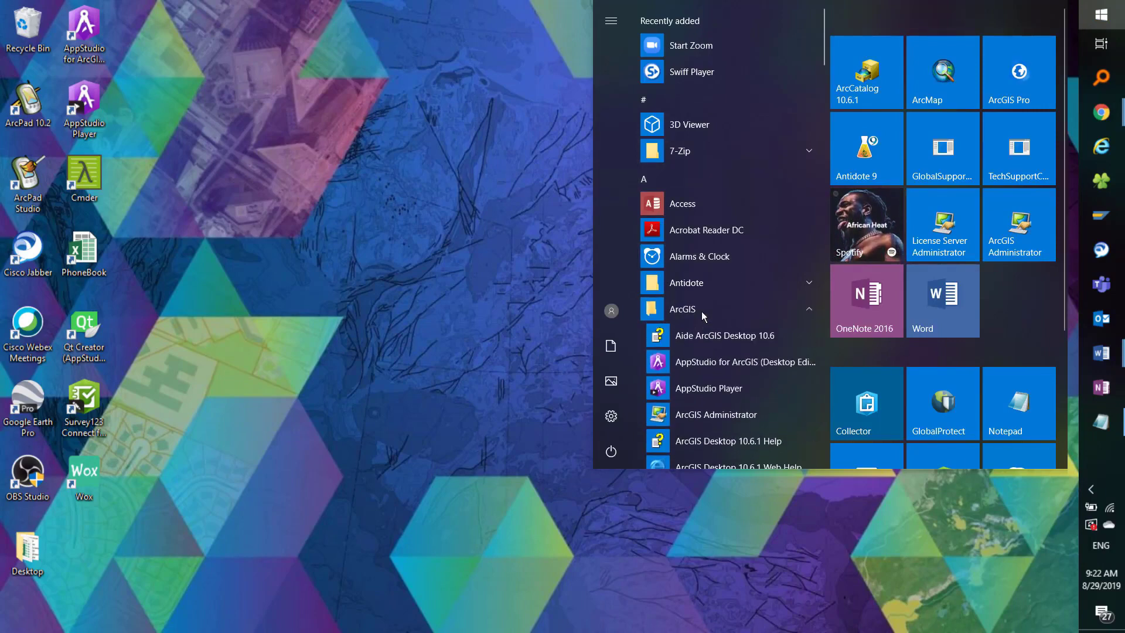
scroll(701, 311, "down", 3)
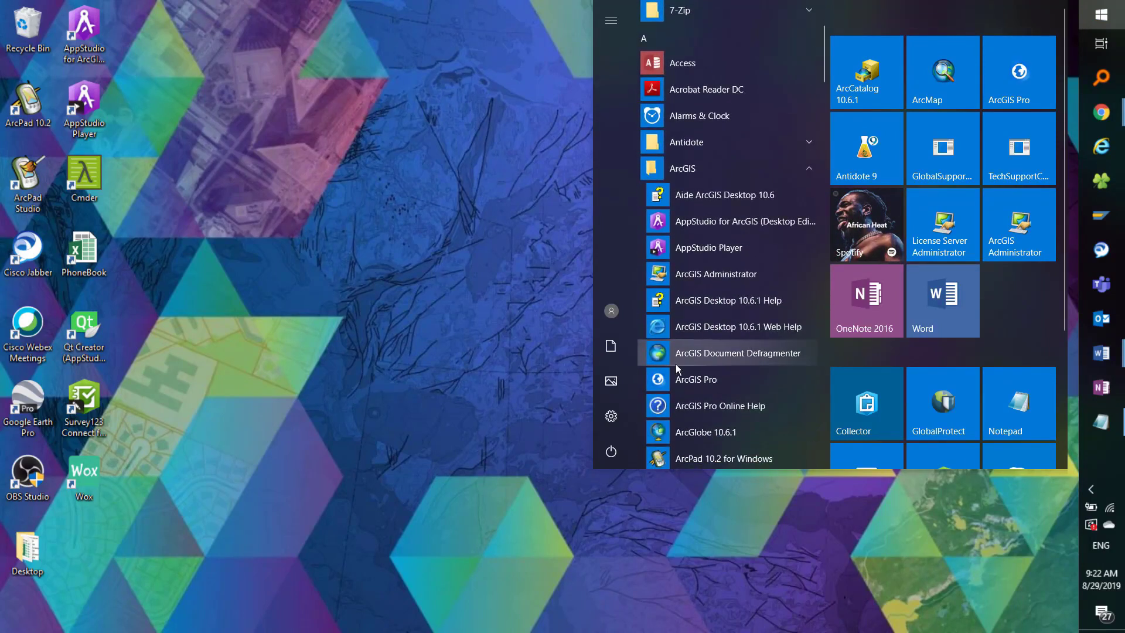
right_click(691, 273)
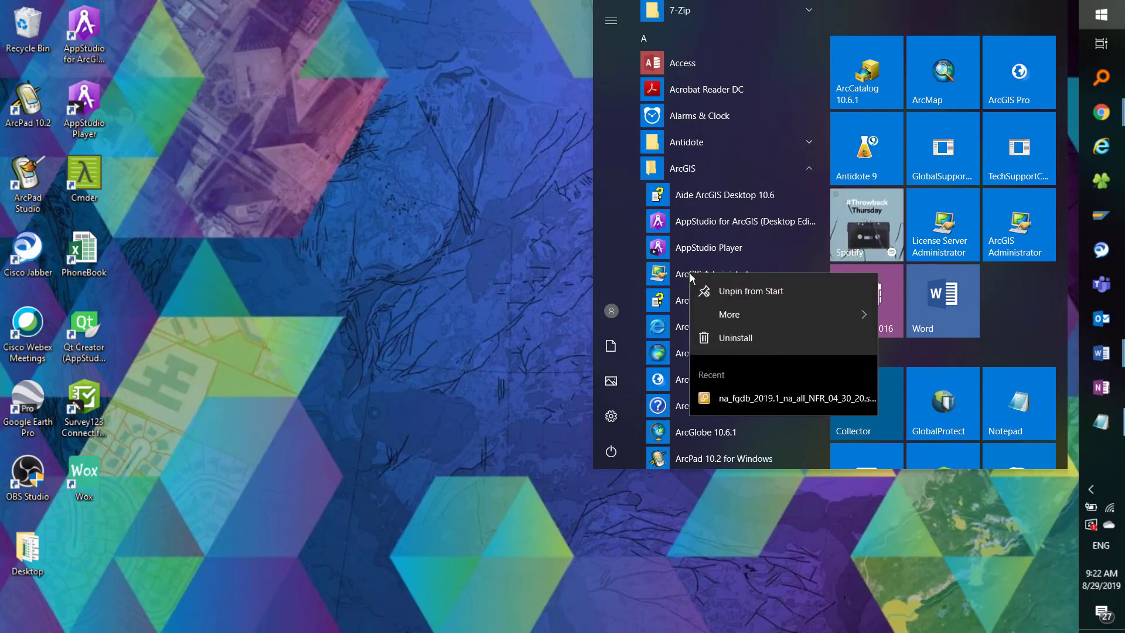
mouse_move(729, 323)
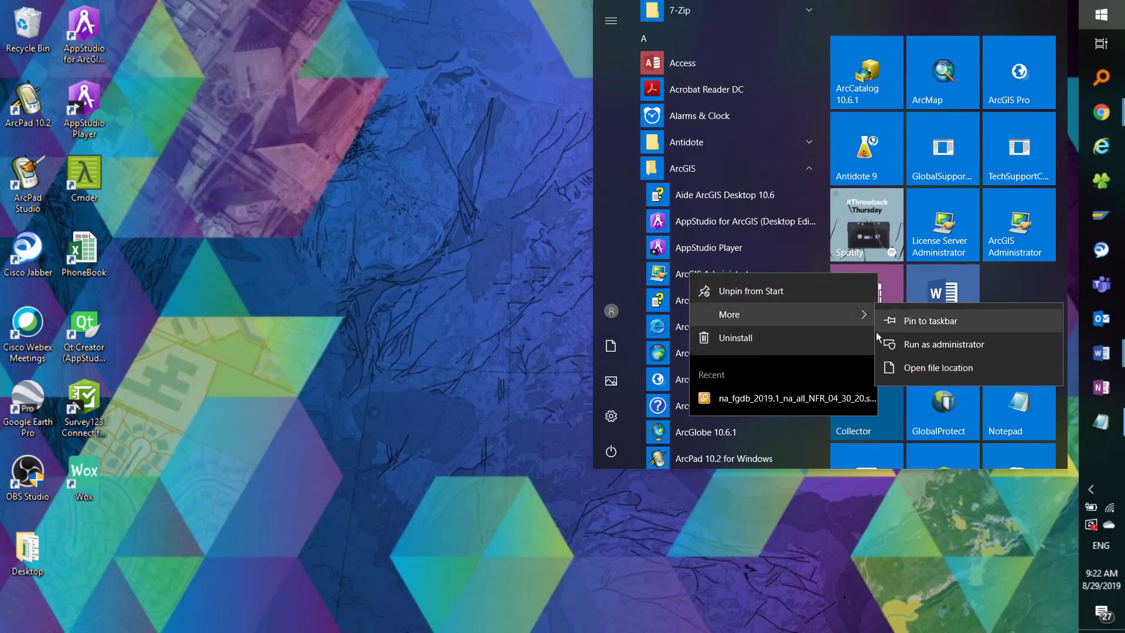
left_click(923, 341)
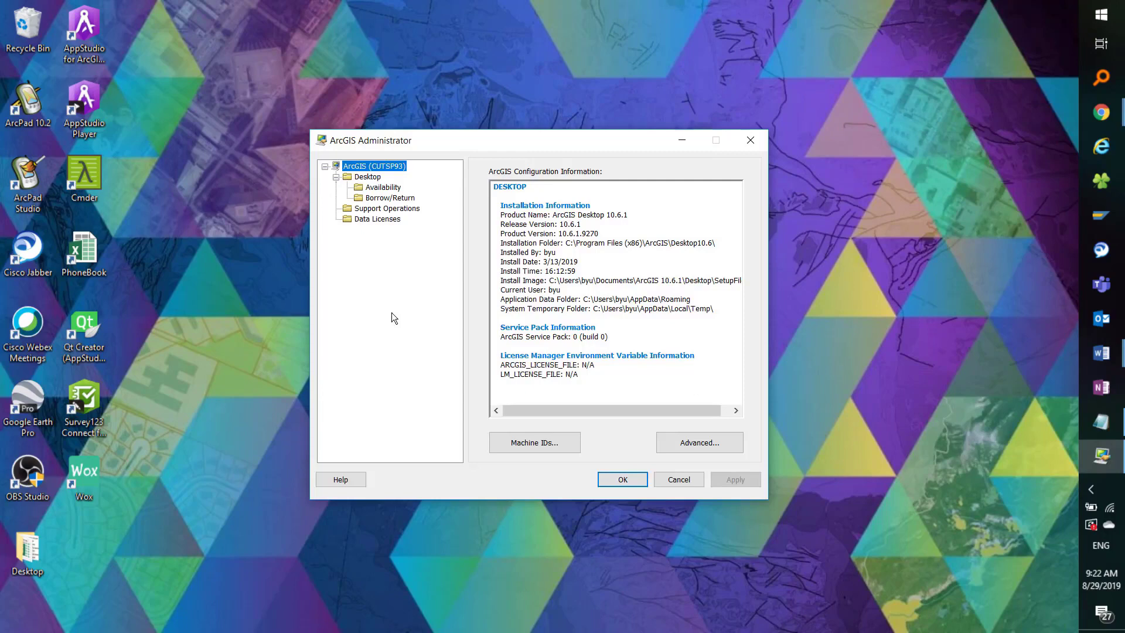
Review the Desktop, Availability and Support Operations pages, with Basic (ArcView) Single Use as the product
left_click(375, 176)
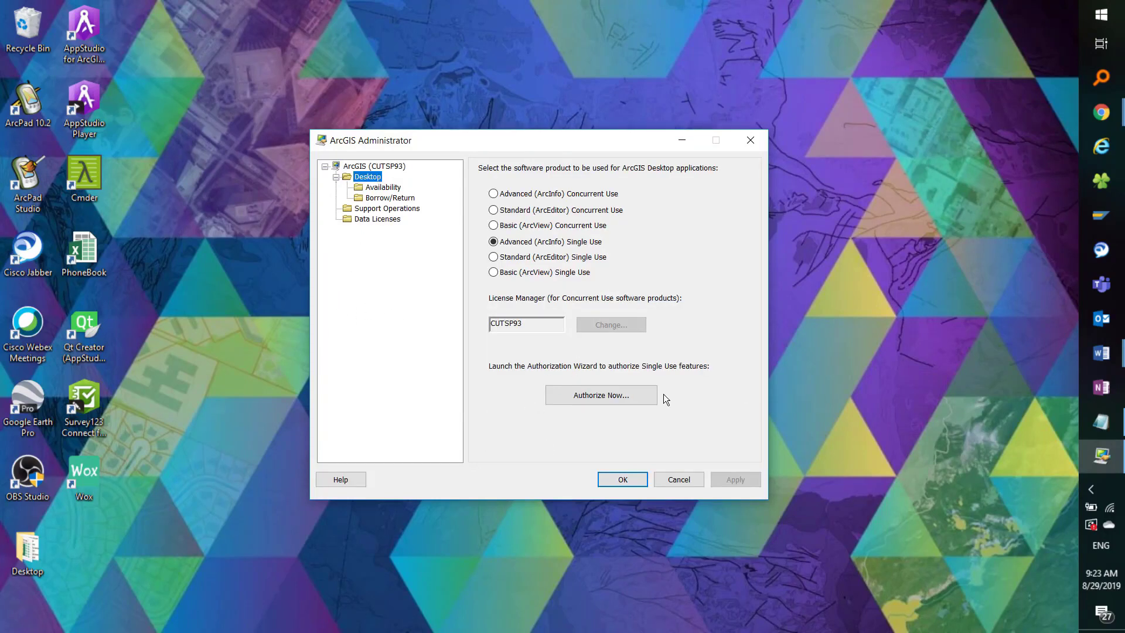
left_click(390, 188)
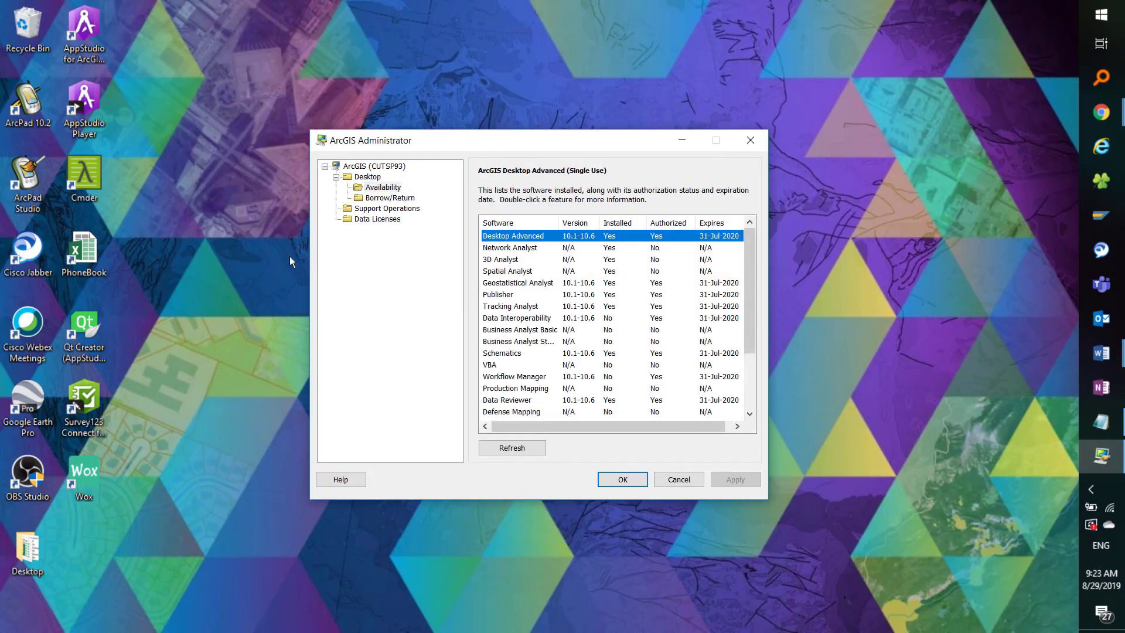
left_click(383, 210)
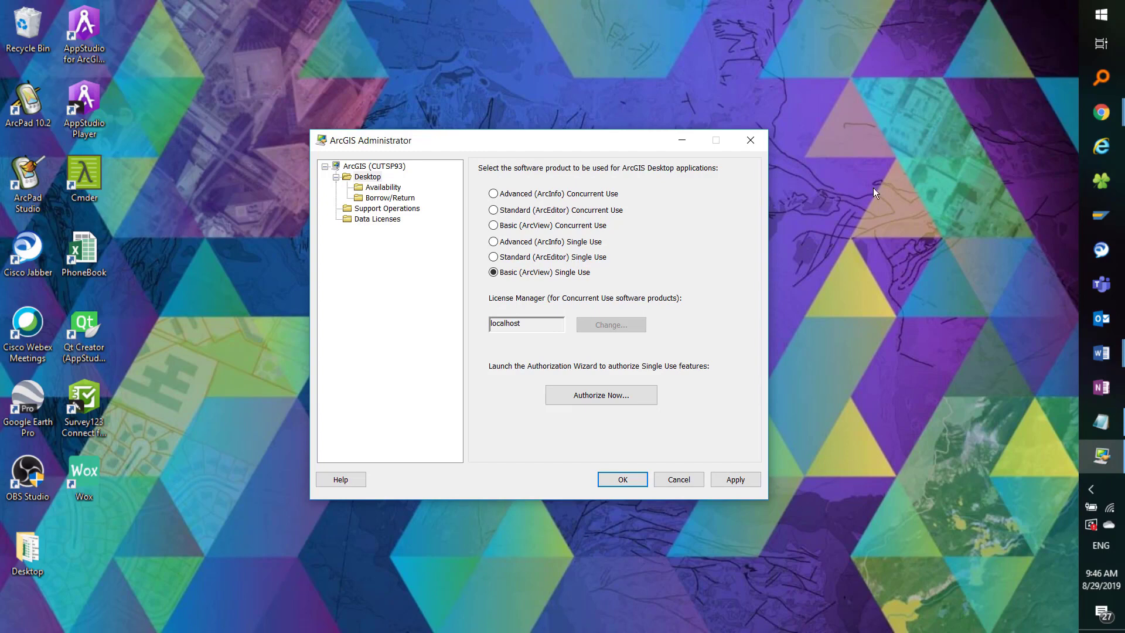
Start the Software Authorization Wizard with 'I have installed my software and need to authorize it'
left_click(628, 395)
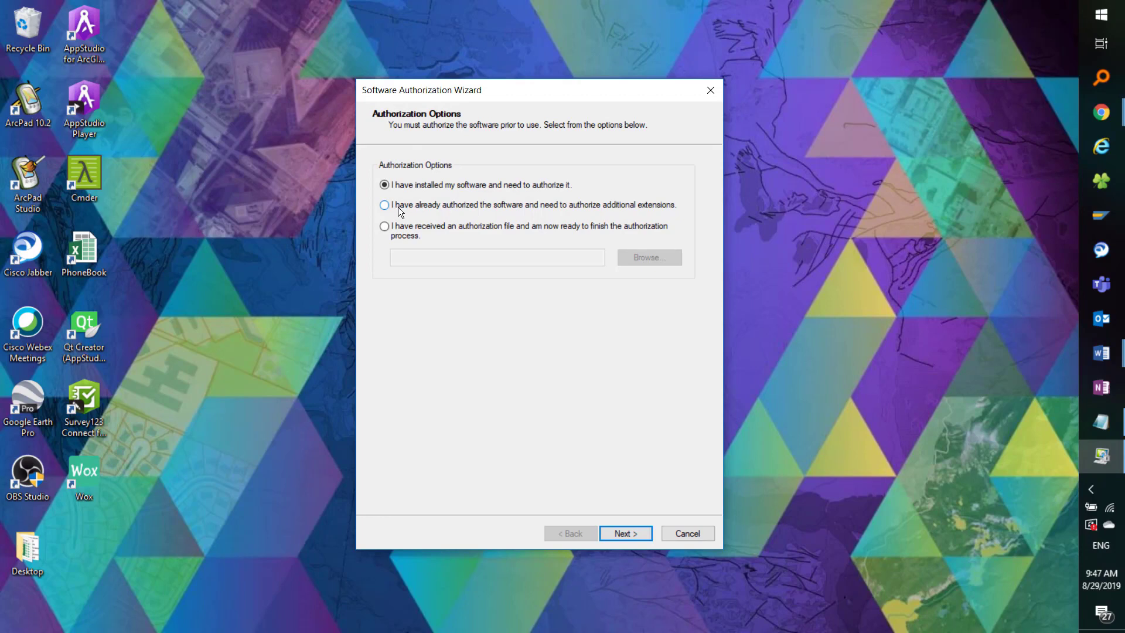
left_click(628, 534)
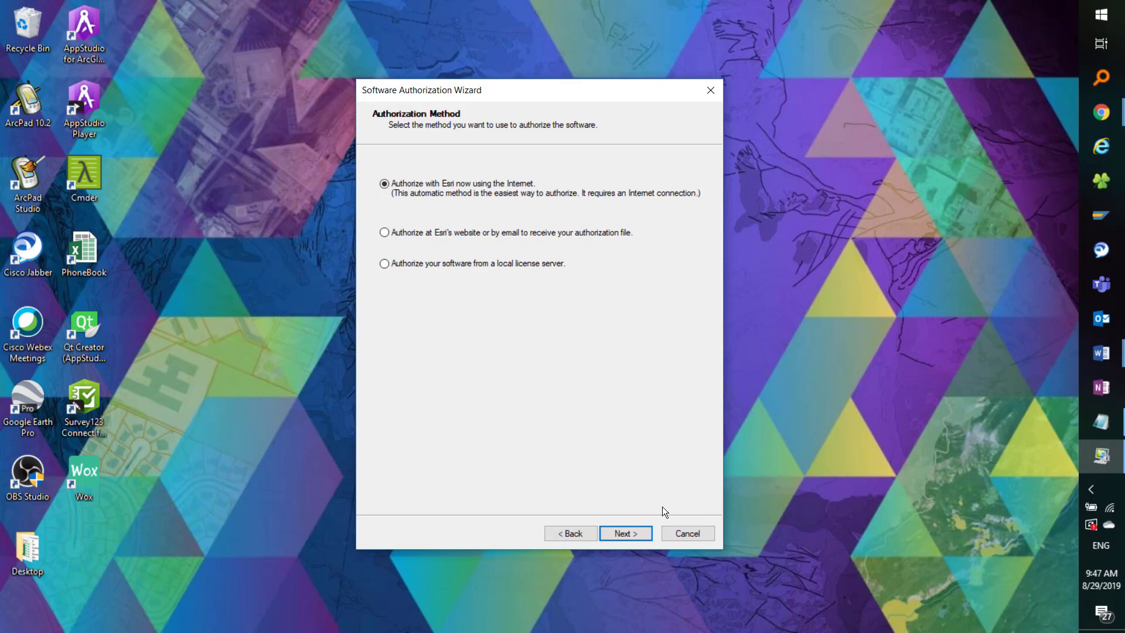
Accept Esri authorization, the registration details and the Commercial/Private Business, GIS Services, GIS Analyst profile
left_click(639, 536)
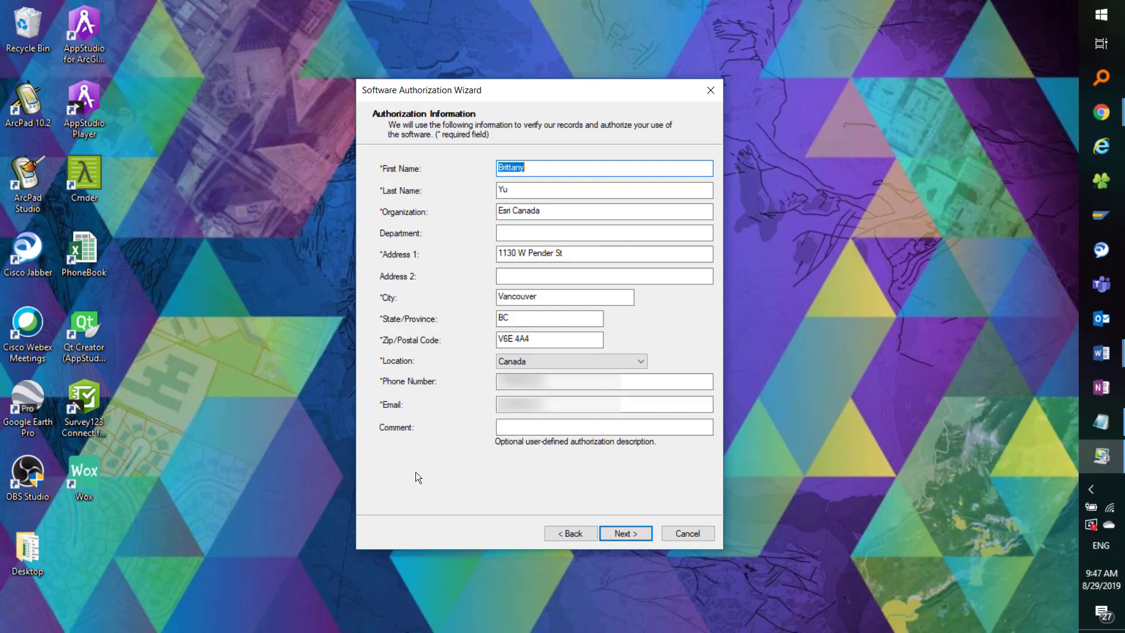
left_click(623, 539)
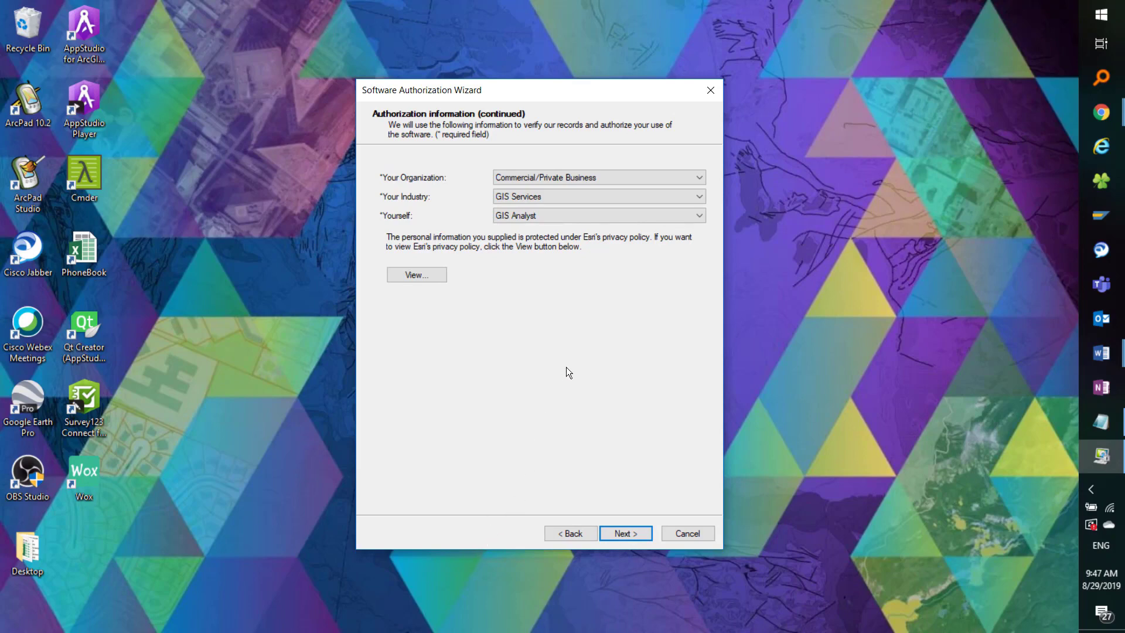
left_click(623, 533)
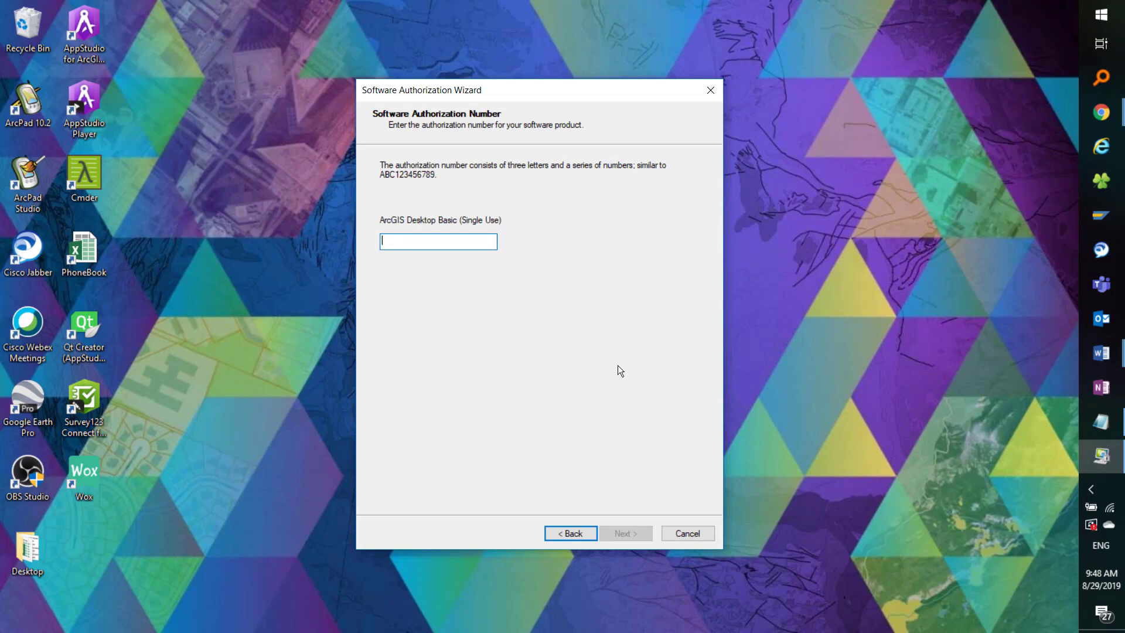
Paste the ArcGIS Desktop Basic authorization number and continue to extensions
left_click(1102, 422)
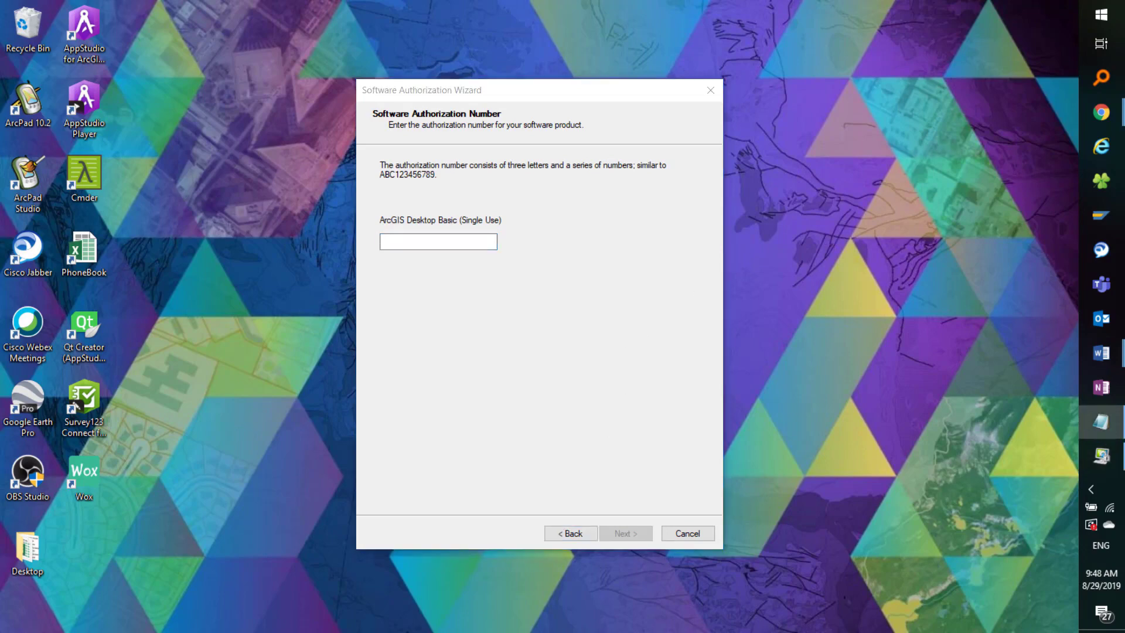
left_click(477, 242)
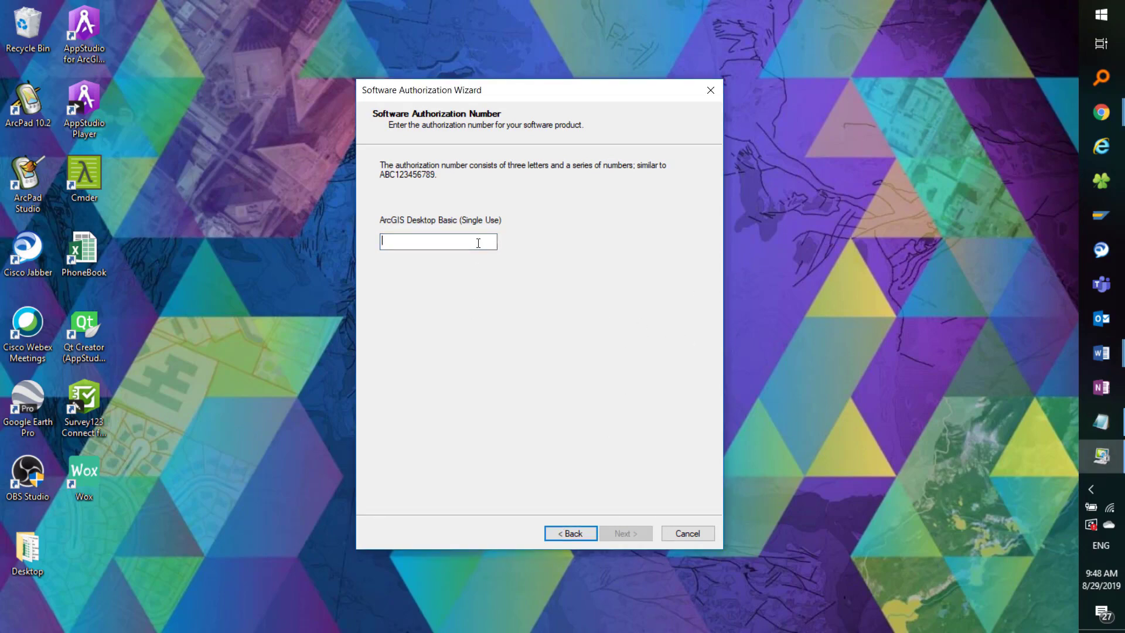
key("ctrl+v")
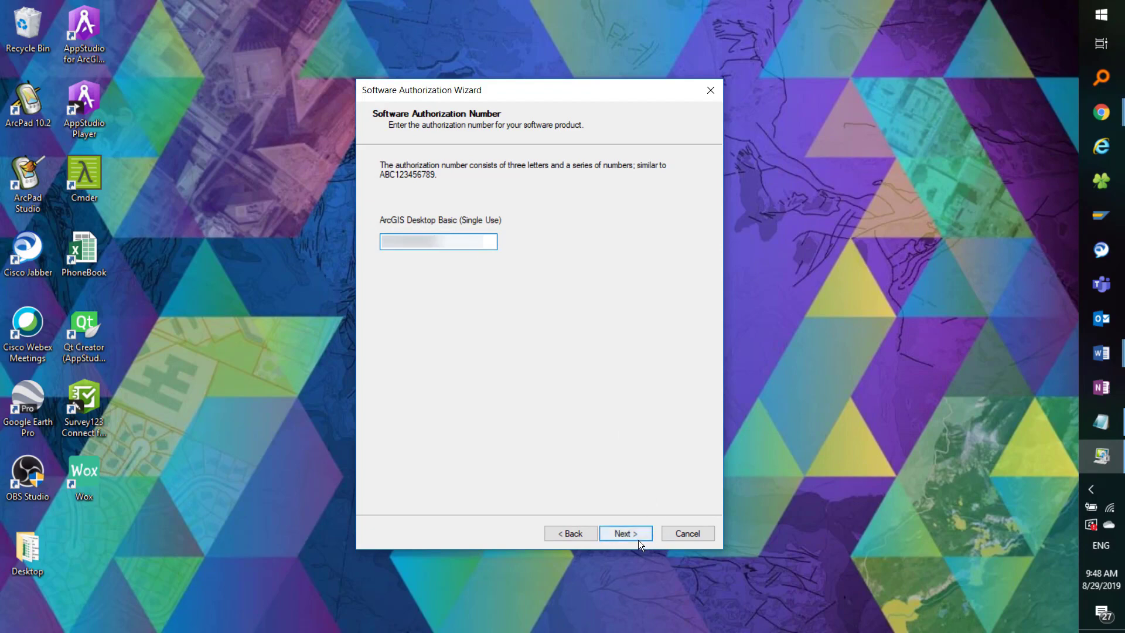
left_click(634, 536)
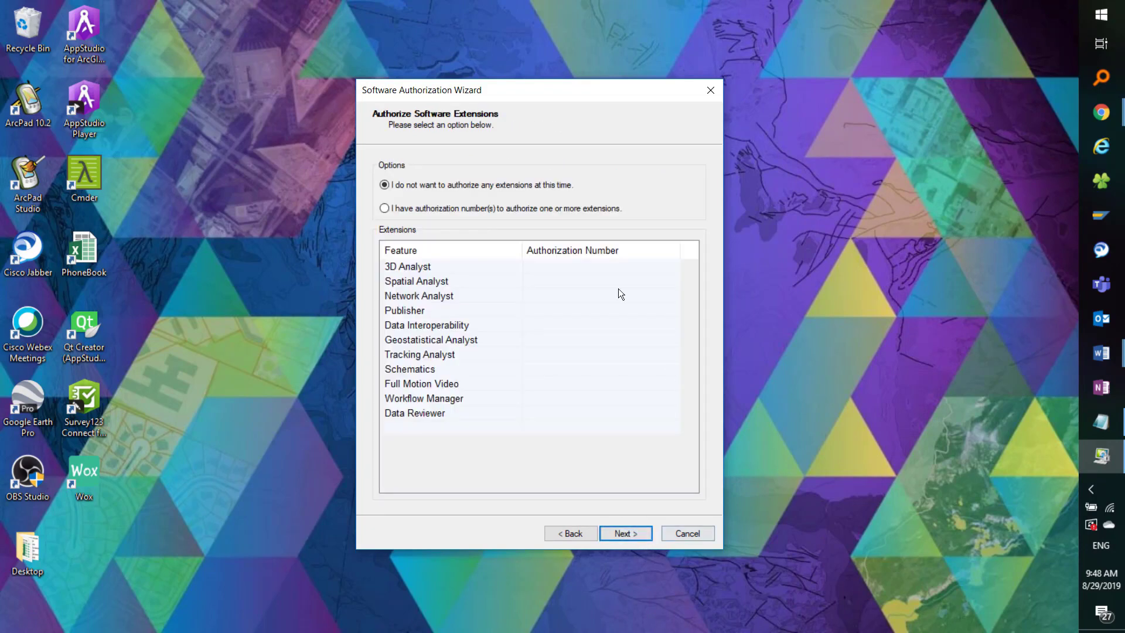
Choose 'I have authorization number(s)' and paste the 3D Analyst authorization number
left_click(510, 215)
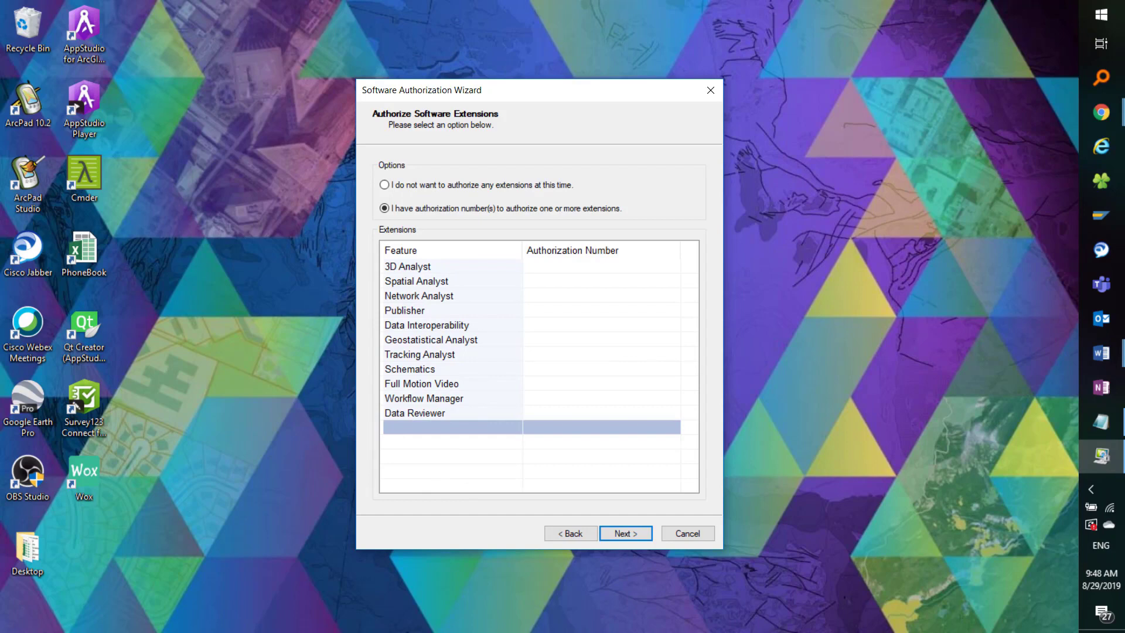
key("alt+Tab")
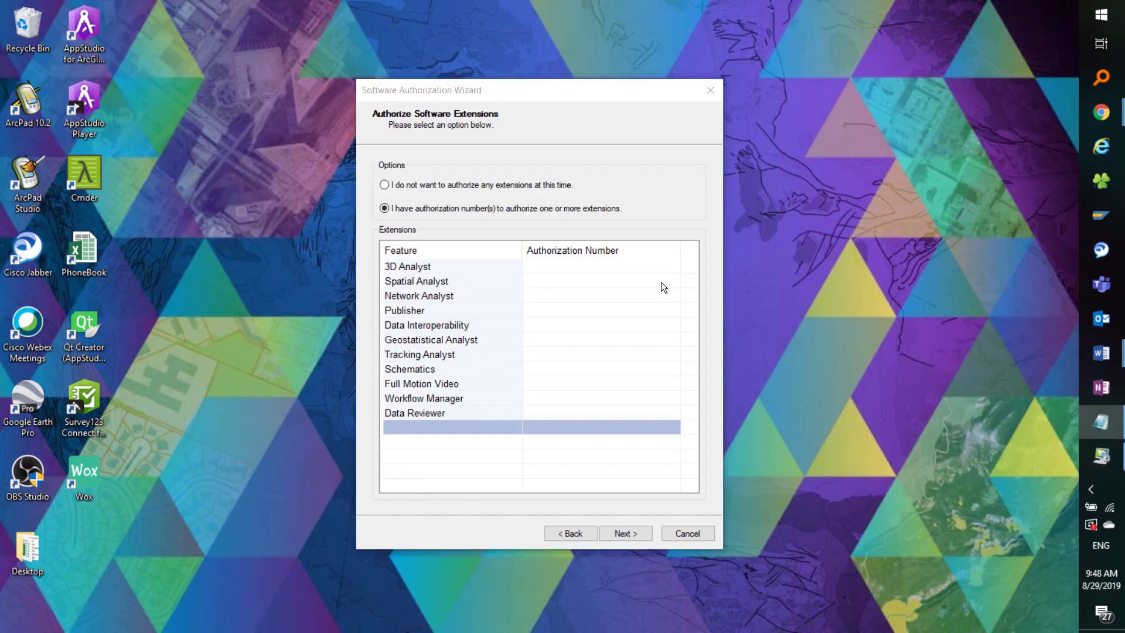
left_click(586, 269)
left_click(591, 268)
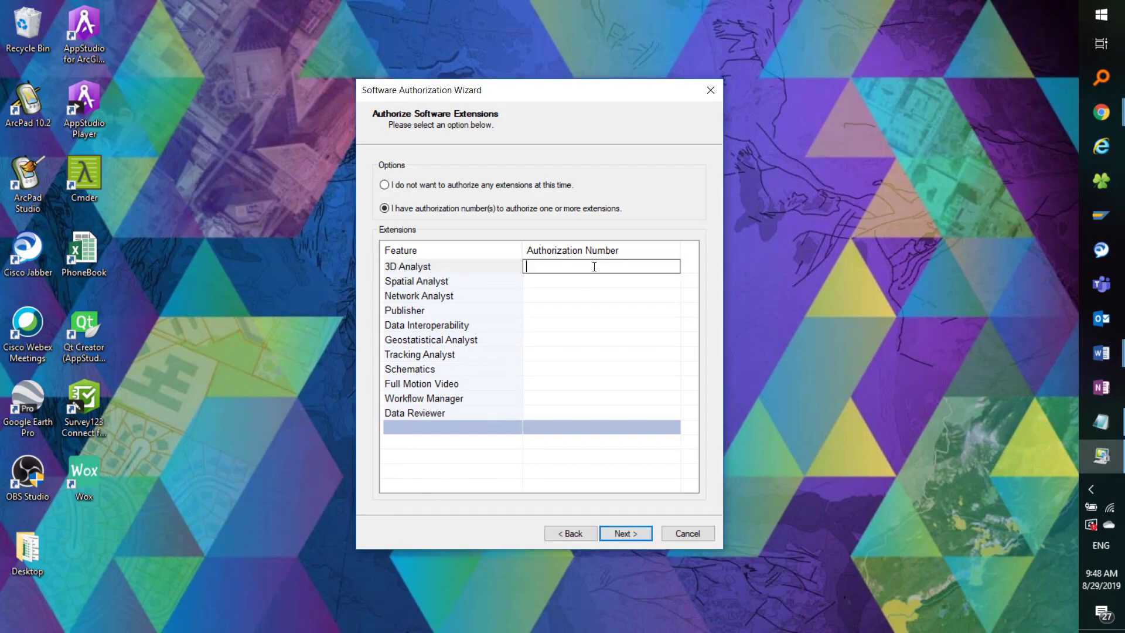
key("ctrl+v")
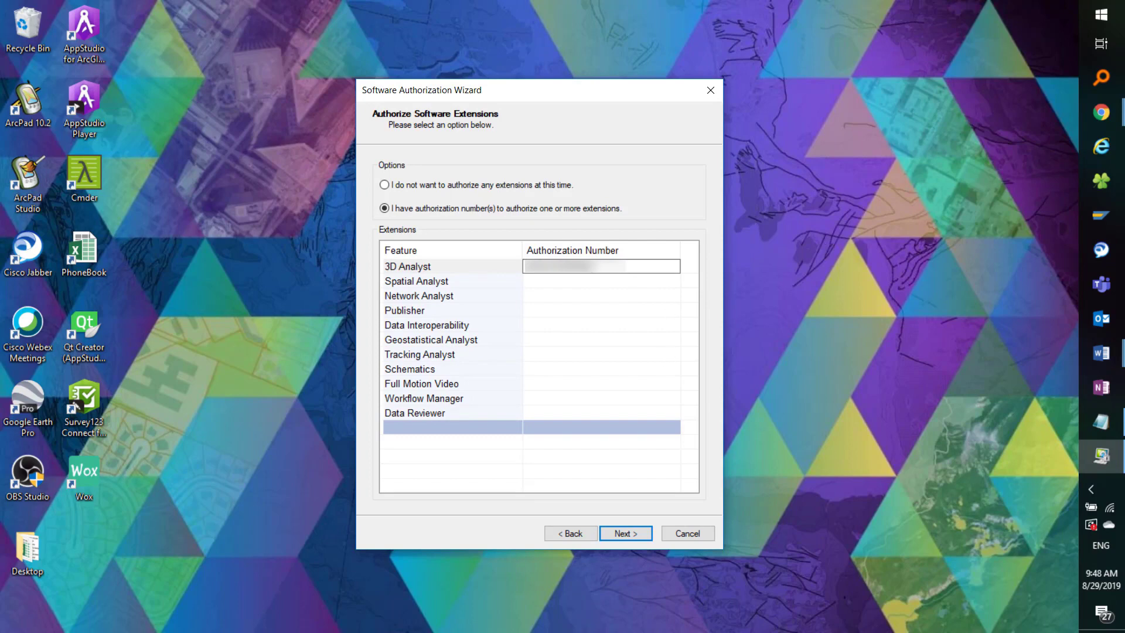
key("alt+Tab")
Paste the Spatial Analyst and Network Analyst authorization numbers and submit them
left_click(541, 280)
left_click(545, 287)
key("ctrl+v")
key("ctrl+v")
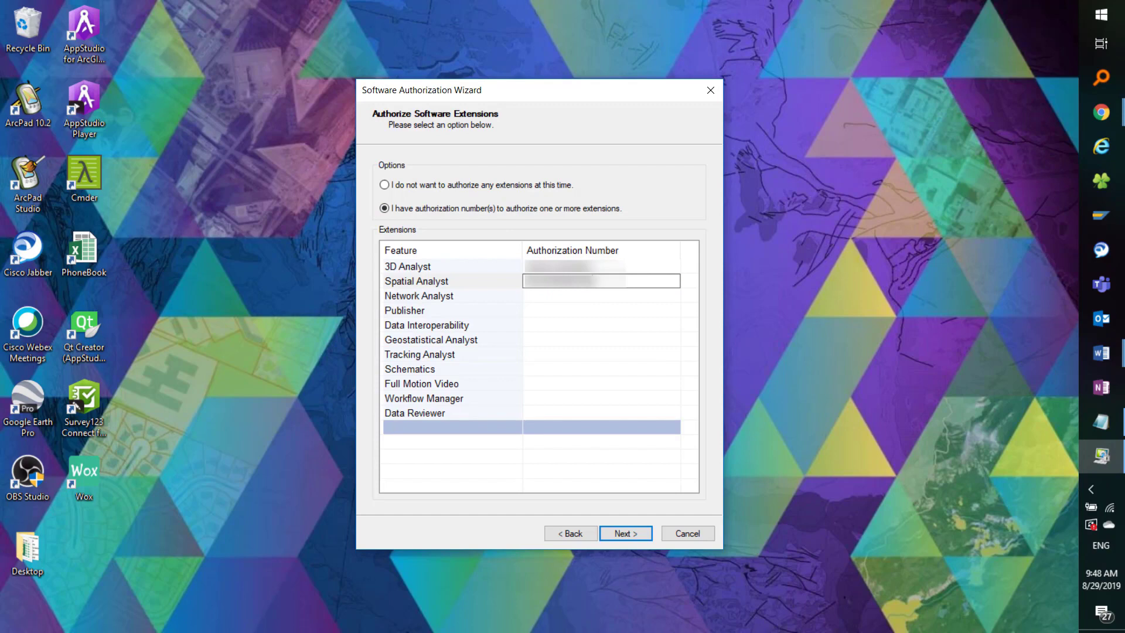
key("alt+Tab")
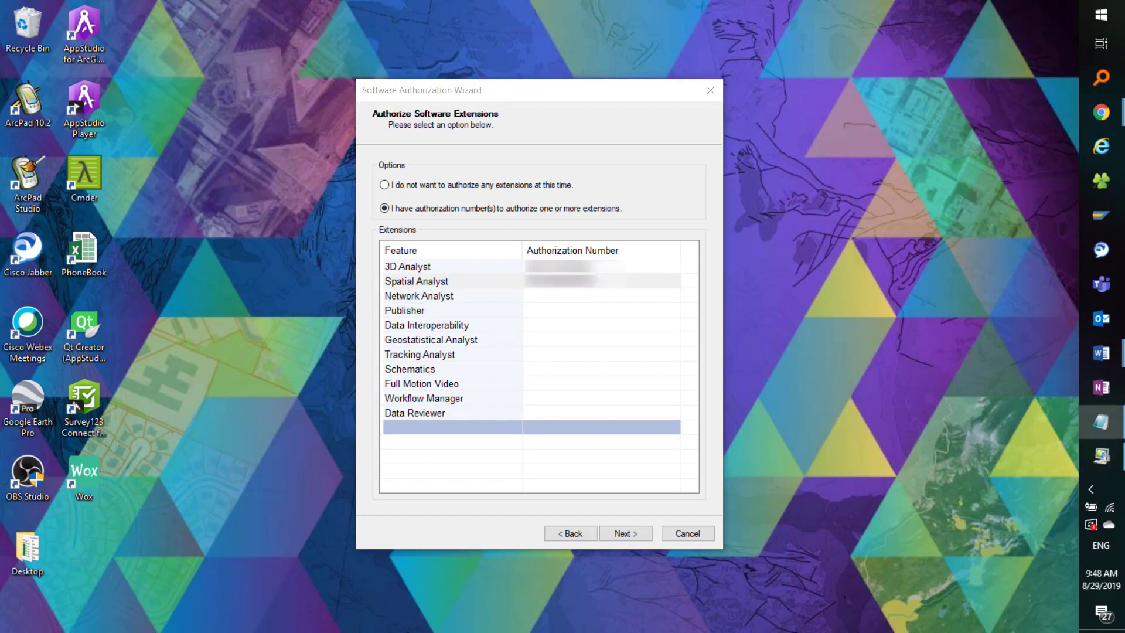
left_click(556, 298)
left_click(558, 297)
key("ctrl+v")
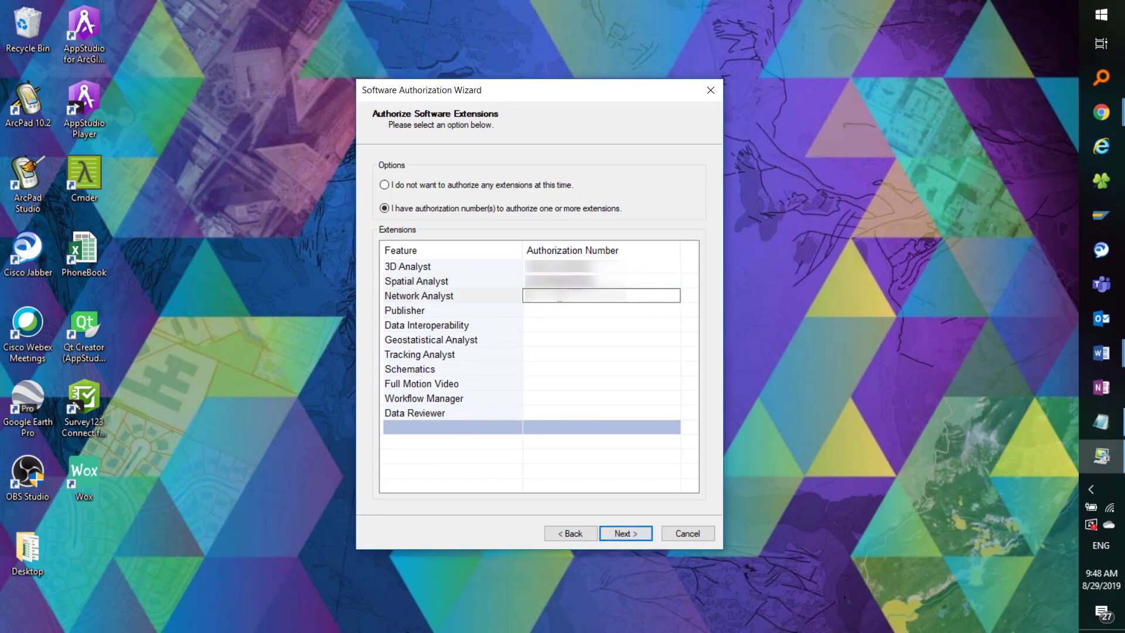
left_click(634, 536)
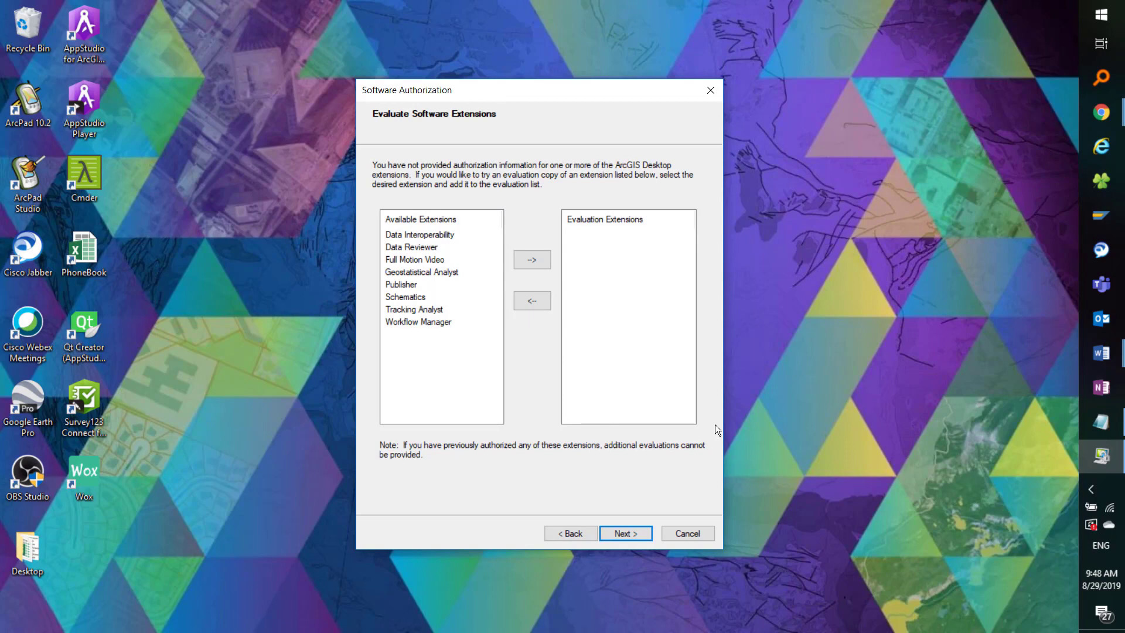
Skip evaluation extensions, complete the authorization, and confirm back in ArcGIS Administrator
left_click(636, 535)
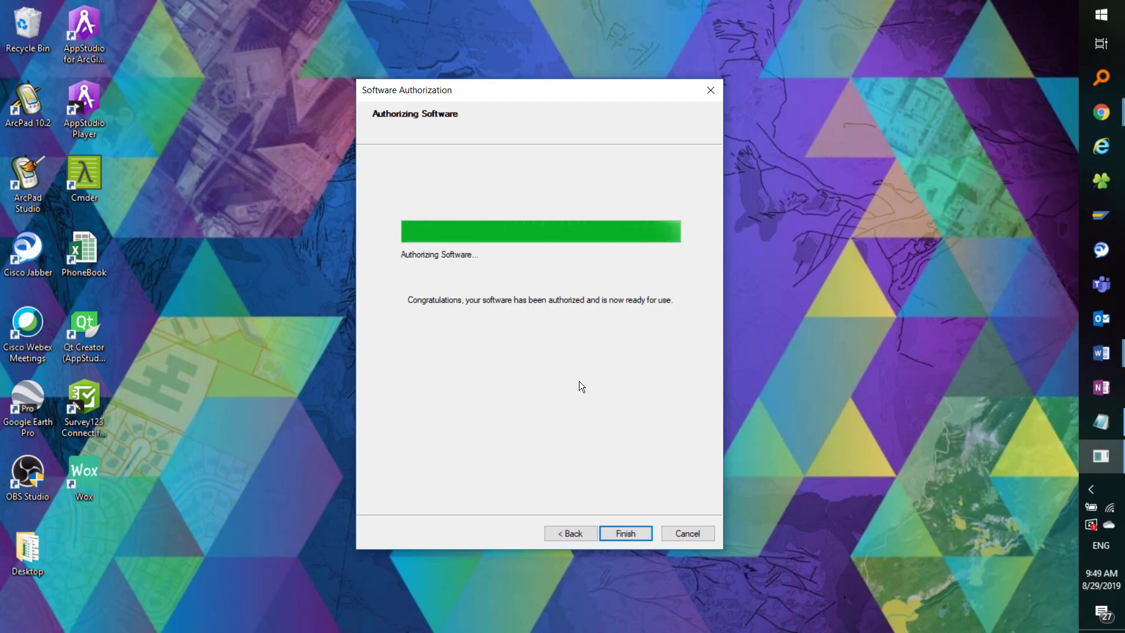
left_click(636, 534)
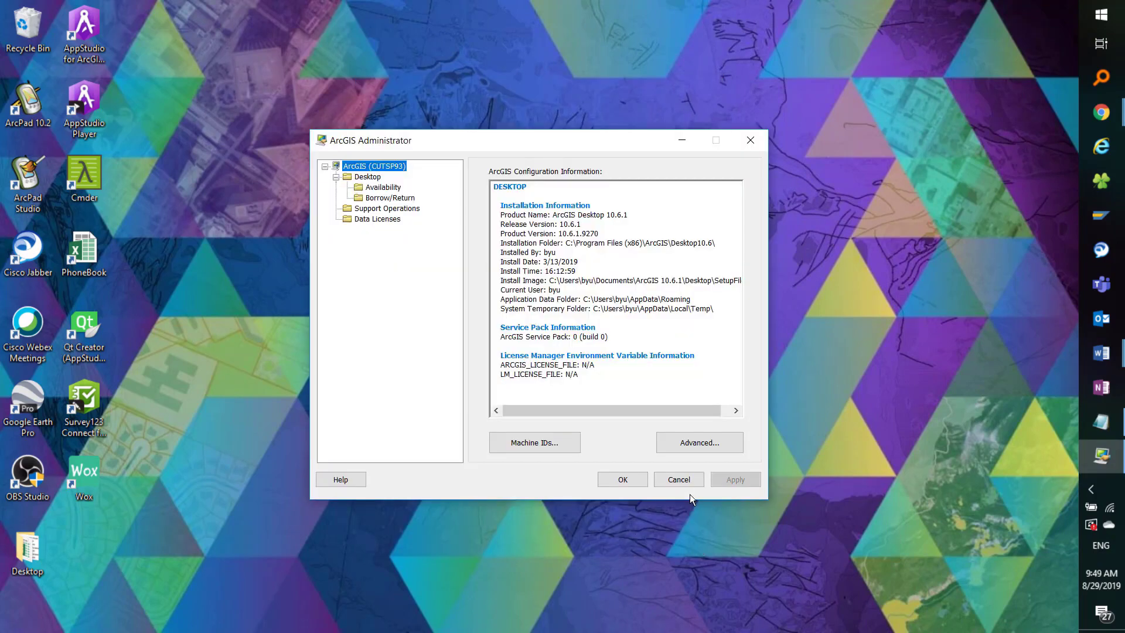
left_click(623, 480)
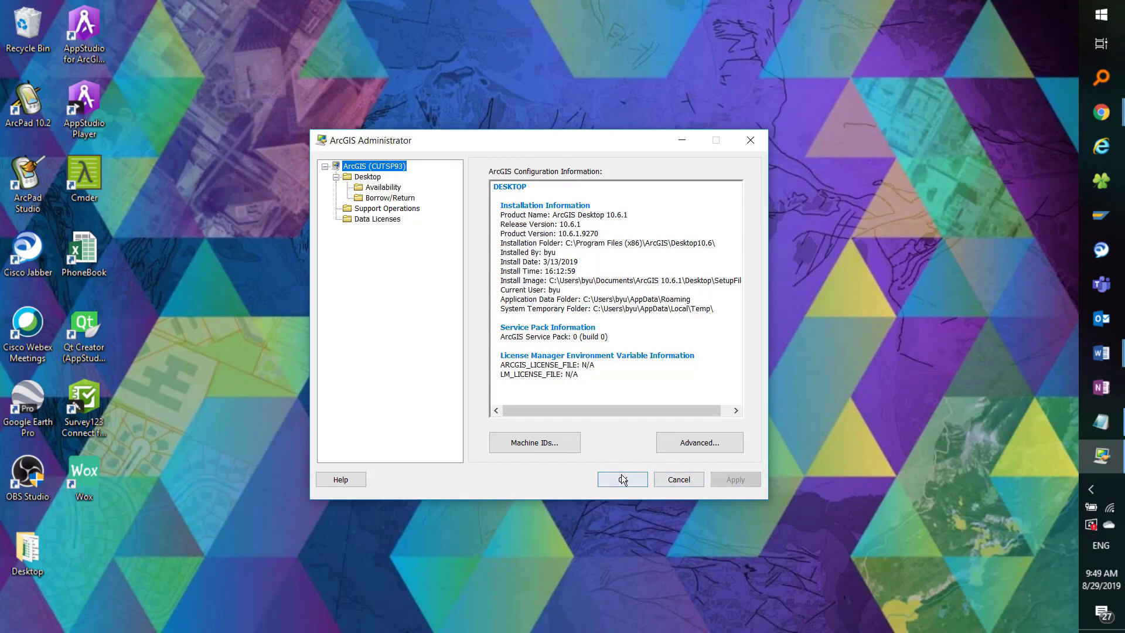